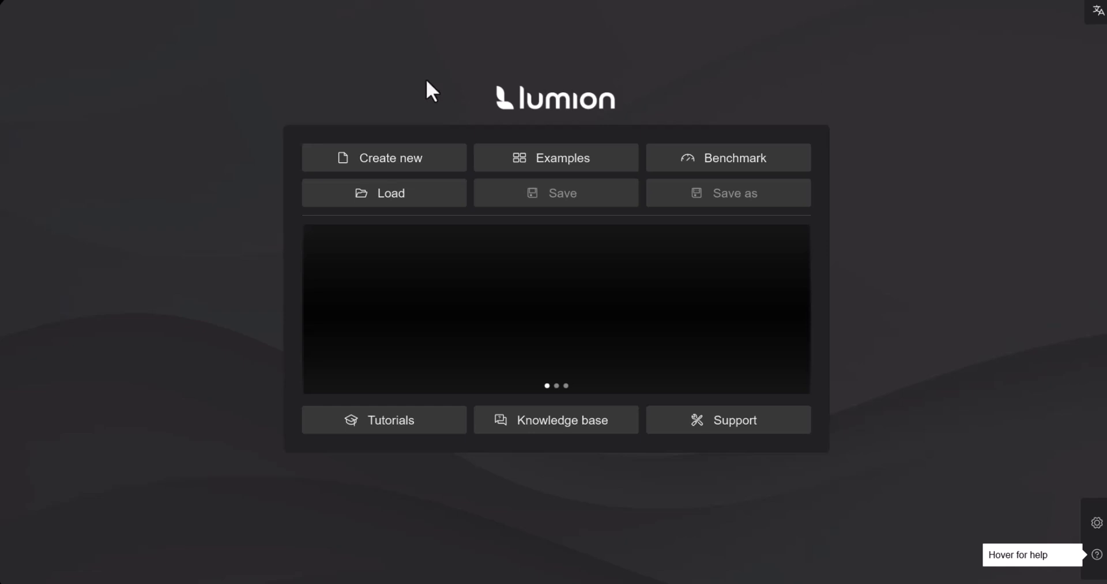
- Create a new project from the flat grass landscape template
left_click(388, 167)
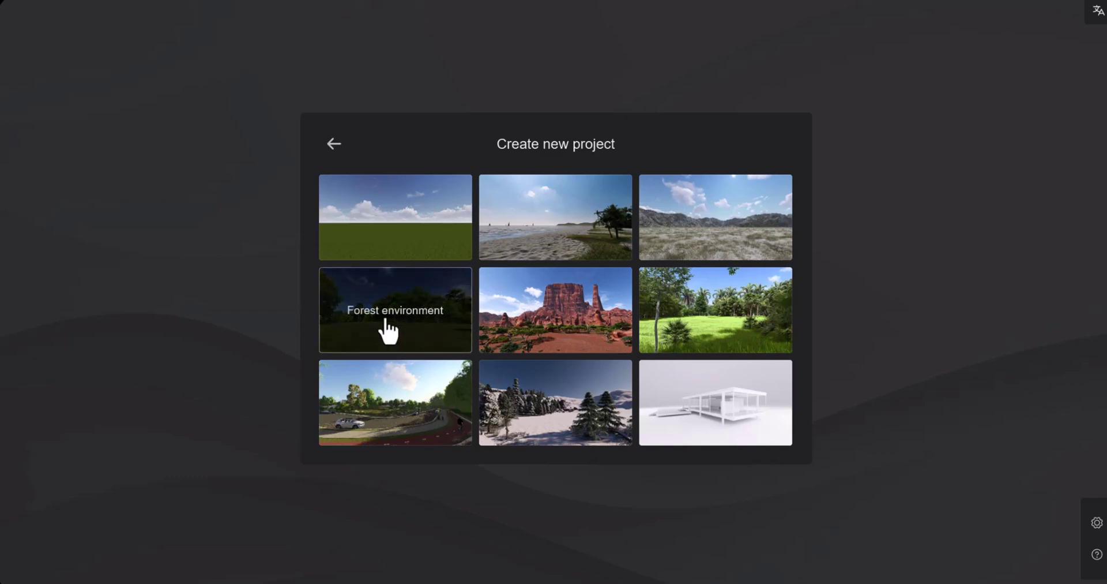
left_click(429, 231)
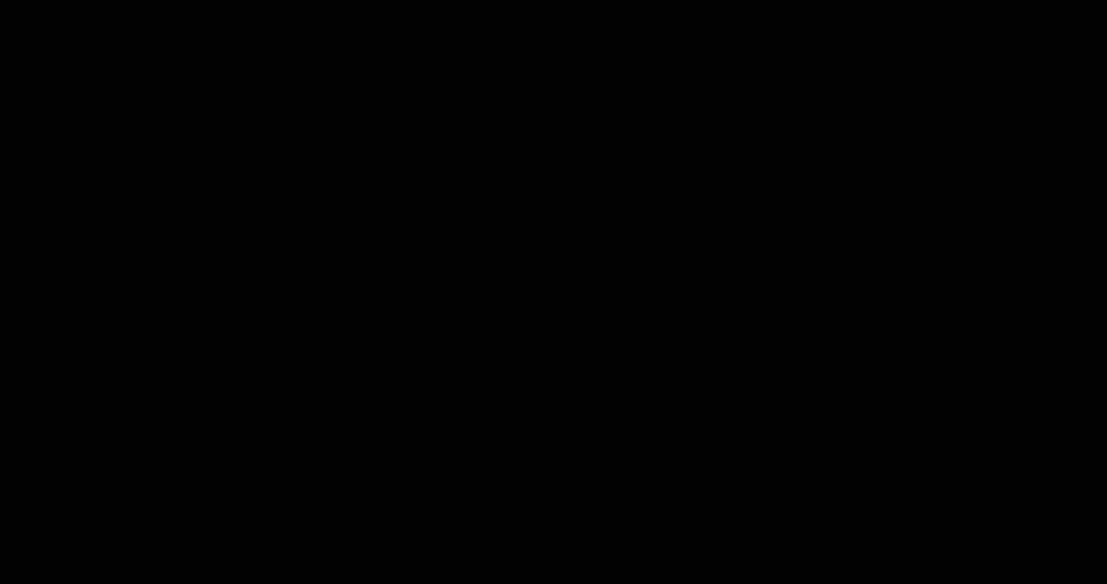
right_click_drag(492, 323, 403, 397)
right_click_drag(617, 95, 629, 45)
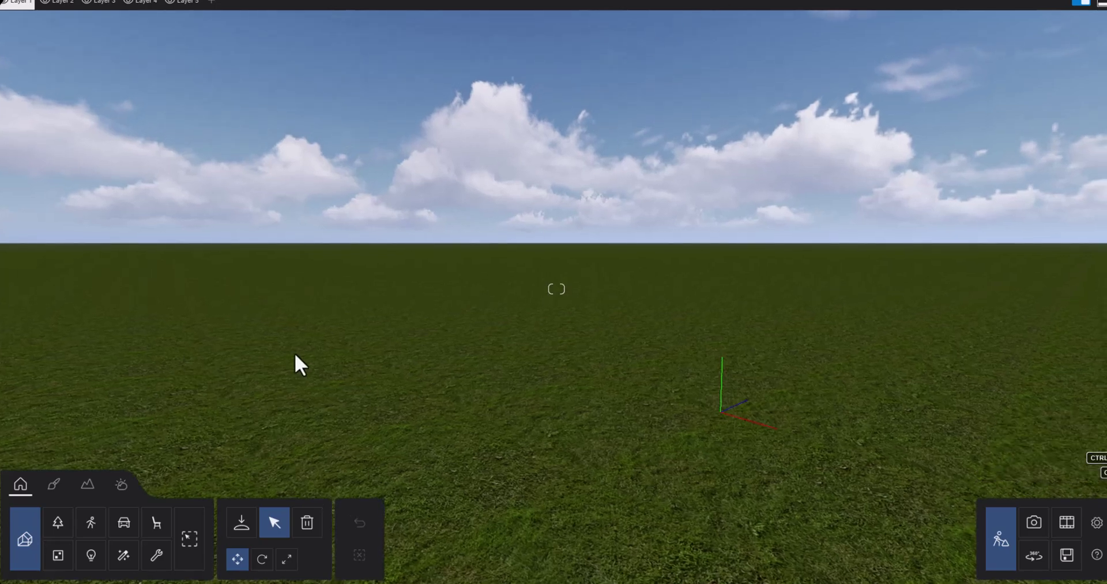
- Apply the green landscape preset with rocky mountains and paint a patch of ground texture in the middle of the plain
left_click(88, 486)
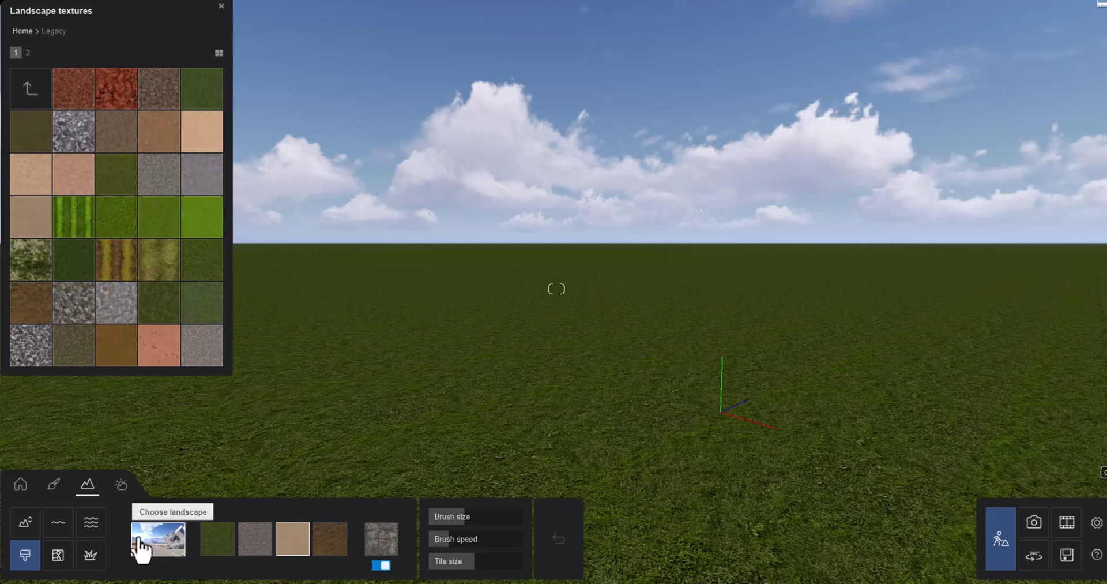
left_click(181, 533)
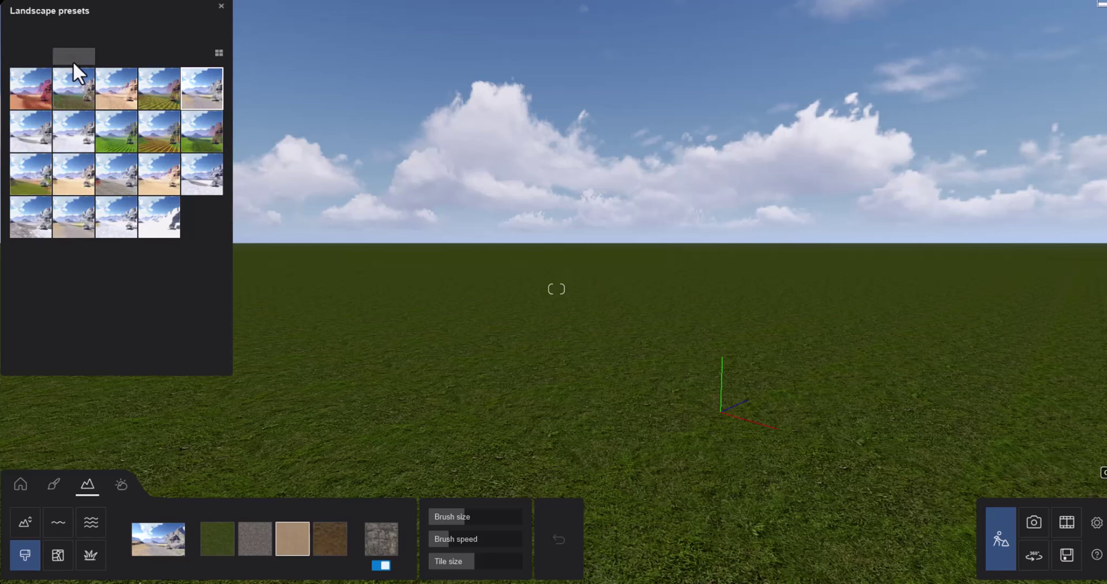
left_click(74, 86)
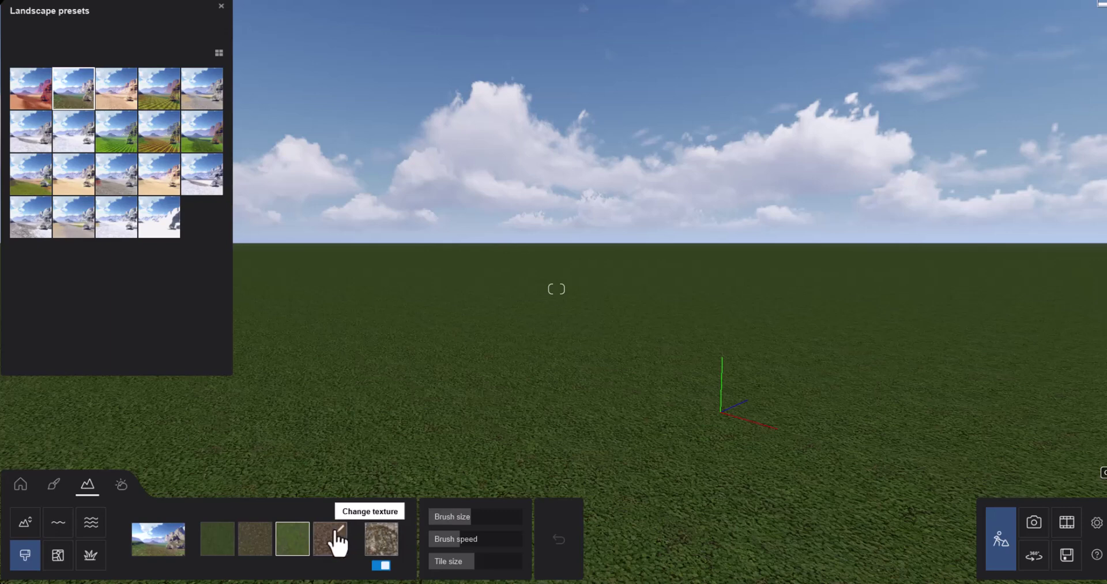
left_click(536, 293)
mouse_move(538, 288)
left_mouse_down()
mouse_move(562, 289)
mouse_move(528, 286)
mouse_move(568, 285)
left_mouse_up()
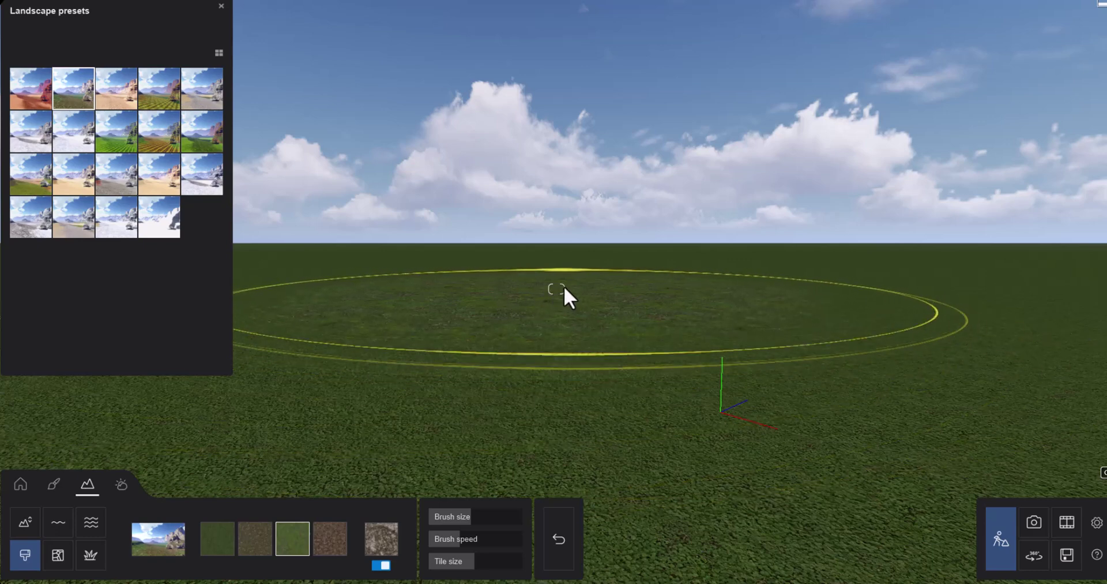
- Raise the terrain into several rocky hills along both sides of a flat grassy valley
left_click(30, 524)
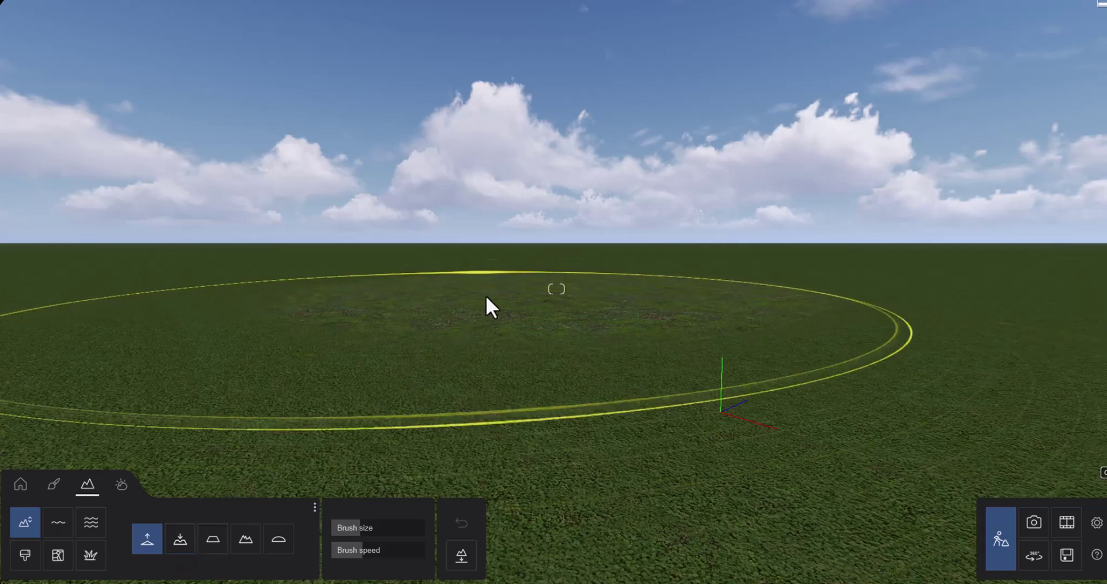
left_click_drag(491, 295, 490, 283)
scroll(489, 282, "down", 5)
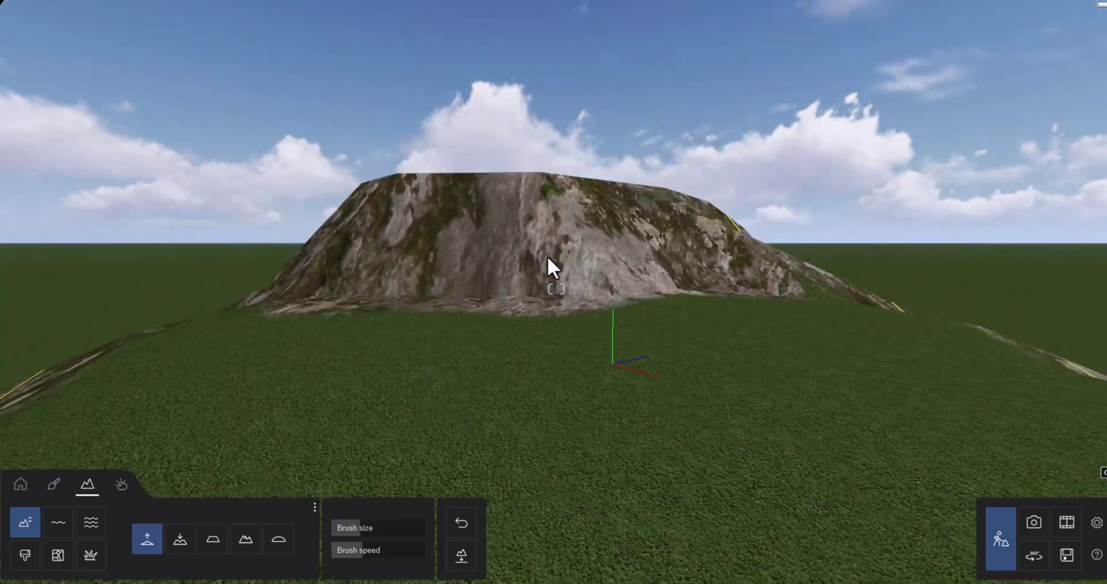
scroll(547, 257, "down", 2)
left_click(548, 260)
left_click(548, 261)
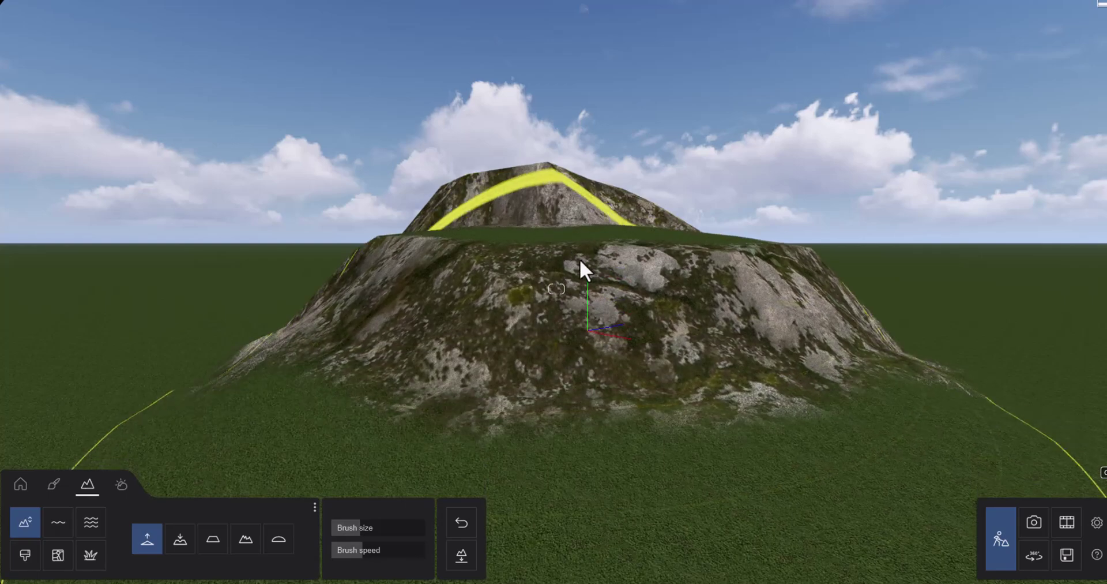
mouse_move(296, 297)
left_mouse_down()
mouse_move(277, 305)
mouse_move(212, 292)
mouse_move(253, 281)
left_mouse_up()
scroll(300, 269, "down", 5)
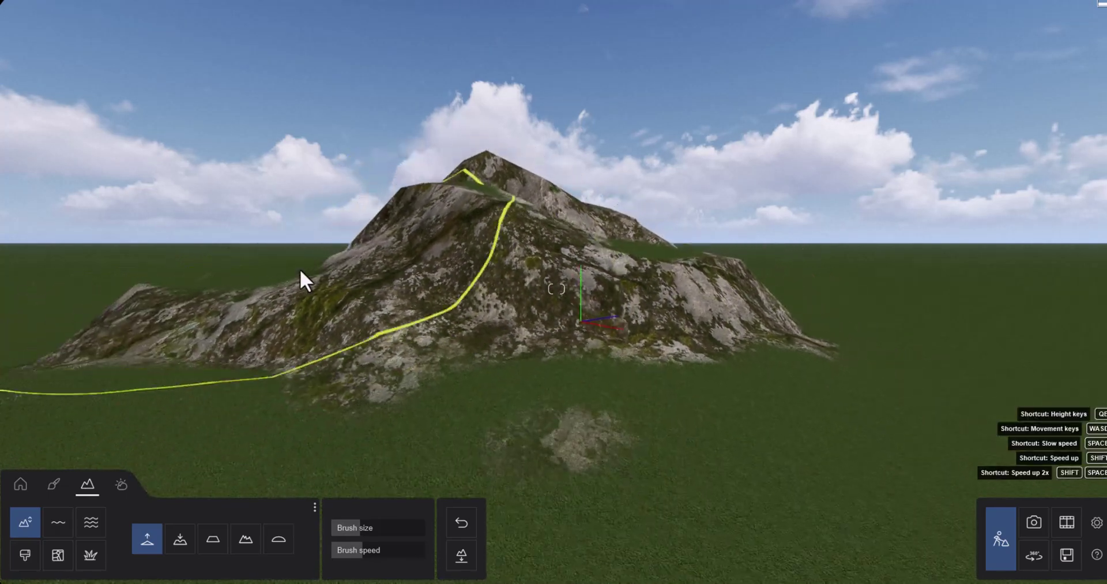
mouse_move(704, 321)
left_mouse_down()
mouse_move(772, 278)
mouse_move(761, 312)
mouse_move(625, 265)
left_mouse_up()
scroll(527, 273, "down", 3)
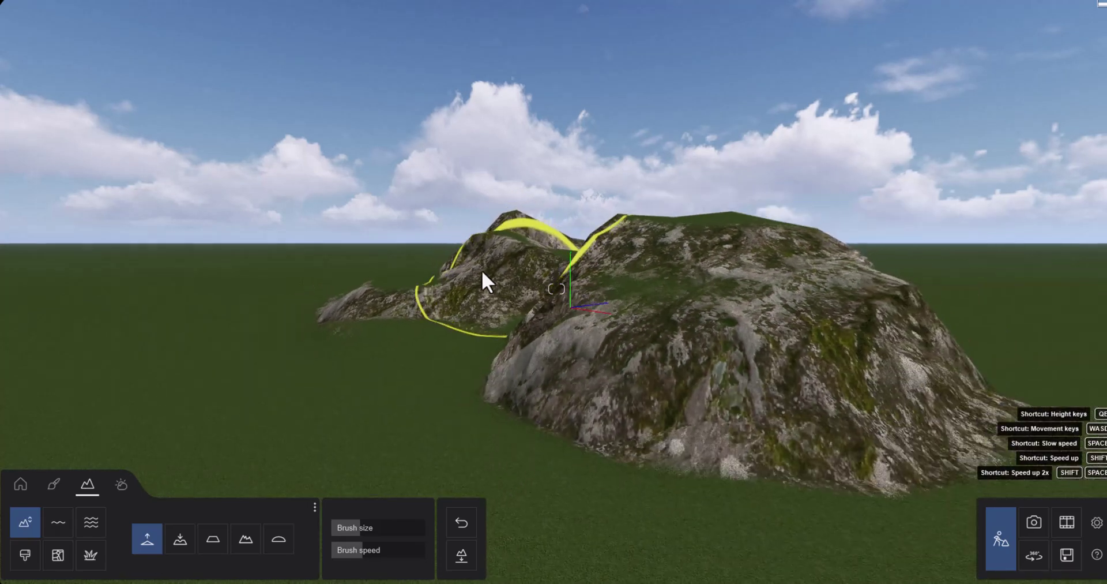
mouse_move(431, 299)
left_mouse_down()
mouse_move(352, 307)
mouse_move(275, 295)
left_mouse_up()
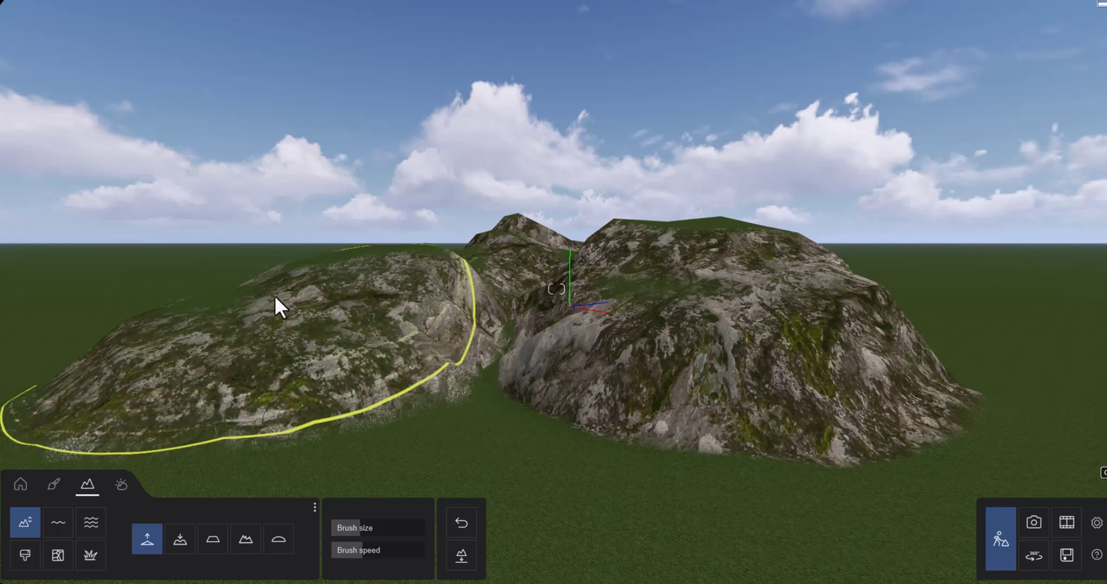
scroll(447, 271, "down", 2)
scroll(447, 271, "down", 4)
mouse_move(725, 296)
left_mouse_down()
mouse_move(775, 287)
mouse_move(830, 306)
mouse_move(922, 265)
mouse_move(840, 230)
mouse_move(734, 225)
left_mouse_up()
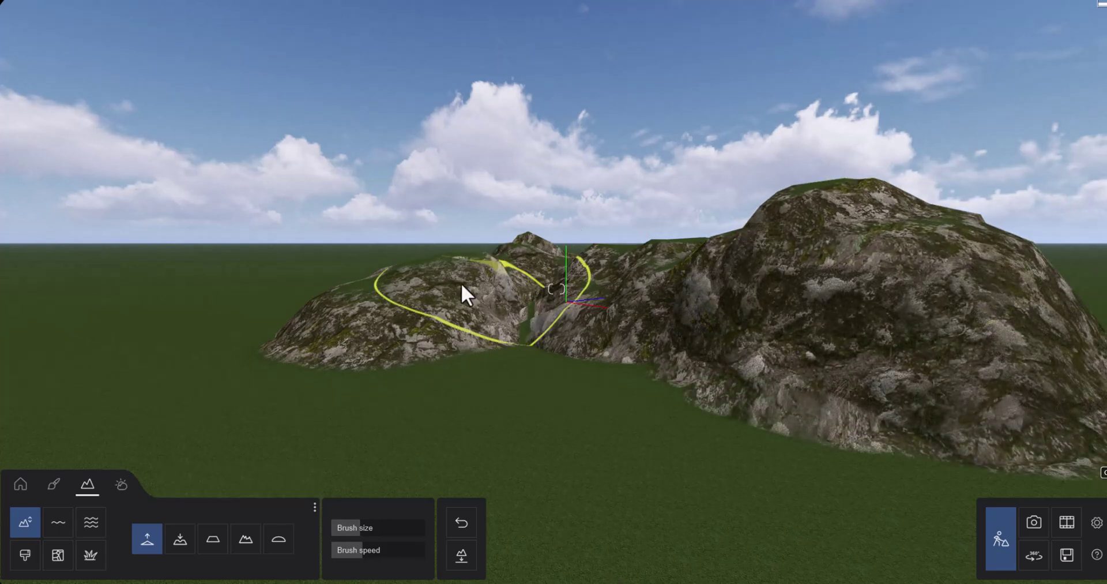
mouse_move(317, 291)
left_mouse_down()
mouse_move(311, 319)
mouse_move(232, 314)
mouse_move(213, 267)
mouse_move(265, 228)
left_mouse_up()
left_click_drag(493, 355, 510, 354)
key("s")
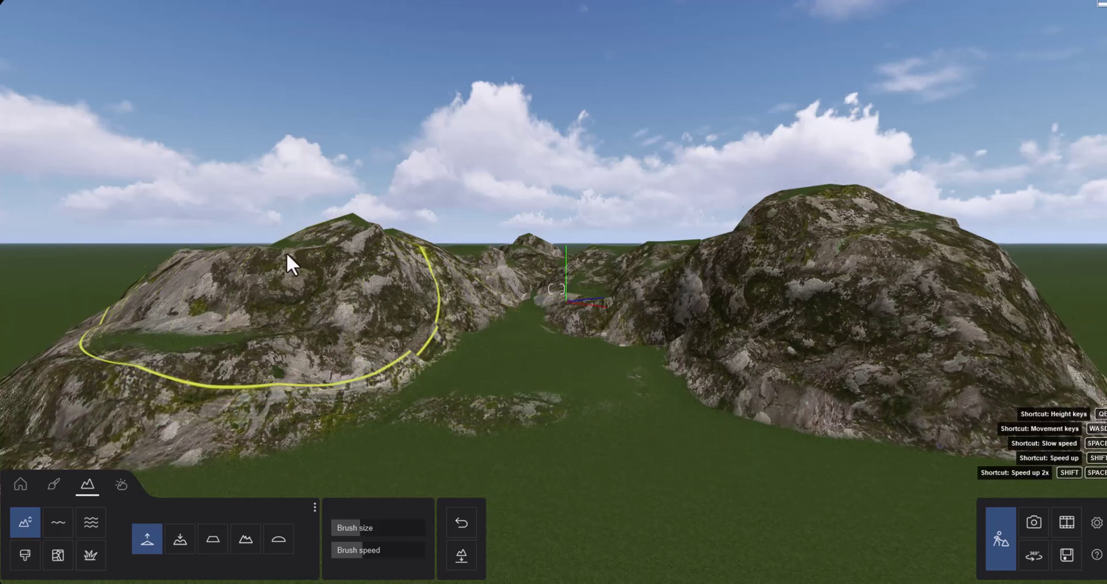
mouse_move(257, 319)
left_mouse_down()
mouse_move(262, 334)
mouse_move(179, 291)
mouse_move(227, 338)
mouse_move(178, 301)
mouse_move(199, 314)
left_mouse_up()
mouse_move(854, 344)
left_mouse_down()
mouse_move(947, 314)
mouse_move(993, 270)
mouse_move(888, 279)
left_mouse_up()
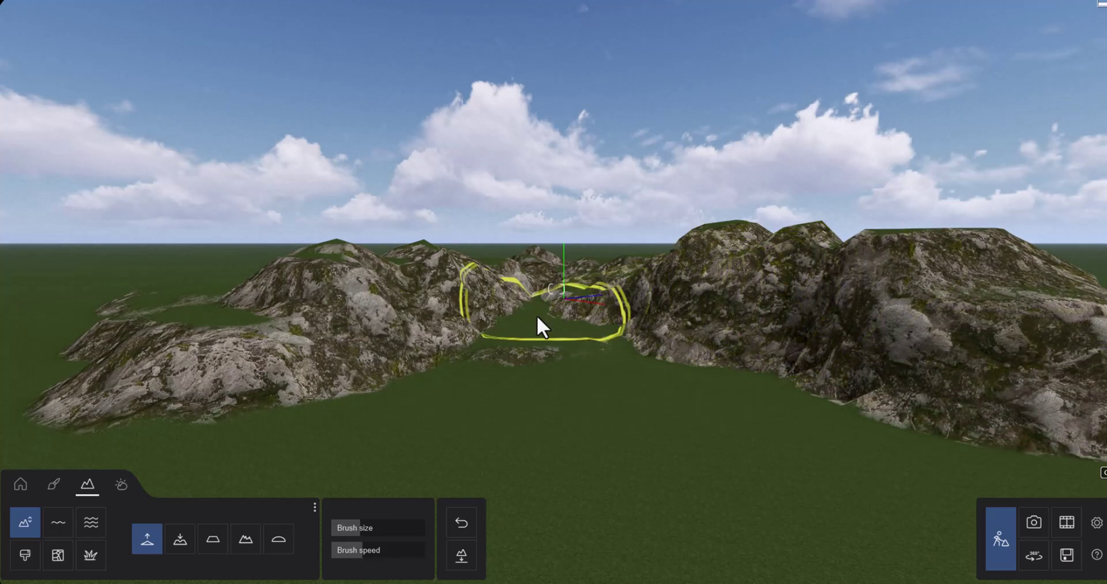
mouse_move(472, 318)
left_mouse_down()
mouse_move(178, 425)
mouse_move(156, 346)
mouse_move(128, 312)
mouse_move(135, 301)
mouse_move(189, 294)
mouse_move(197, 249)
mouse_move(246, 207)
mouse_move(240, 196)
mouse_move(234, 217)
mouse_move(284, 291)
left_mouse_up()
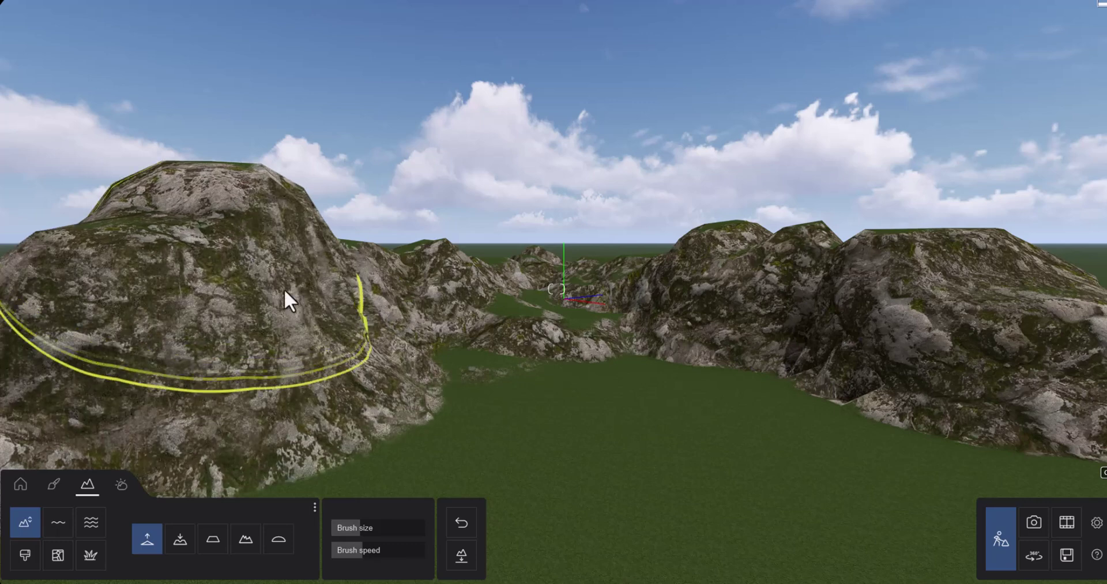
- Lower the summit of the large left-hand hill with a smaller brush and flatten part of the right-hand hill
left_click(181, 539)
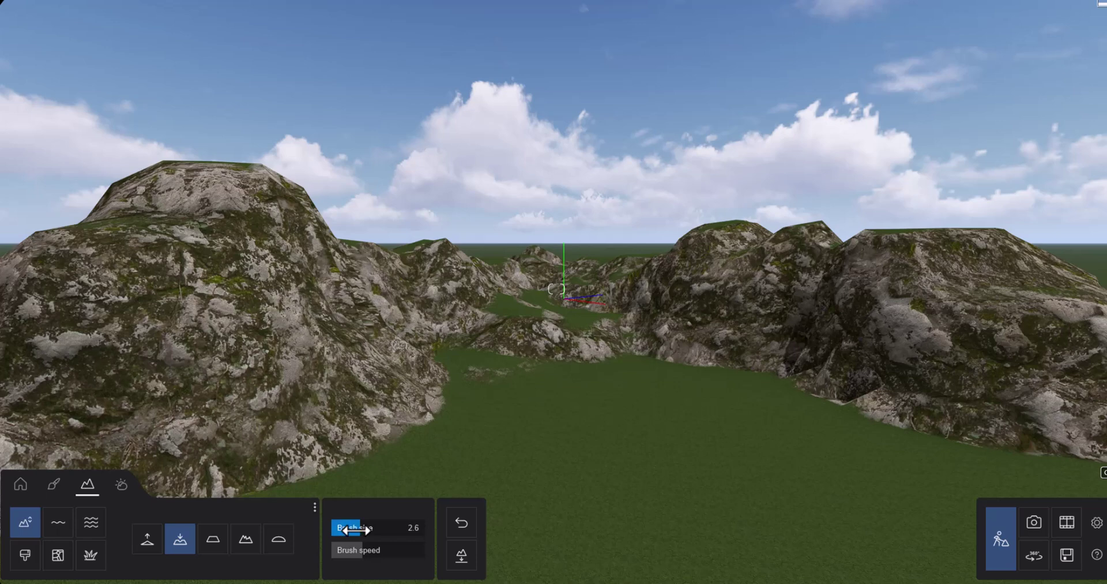
mouse_move(189, 162)
left_mouse_down()
mouse_move(188, 185)
mouse_move(46, 285)
left_mouse_up()
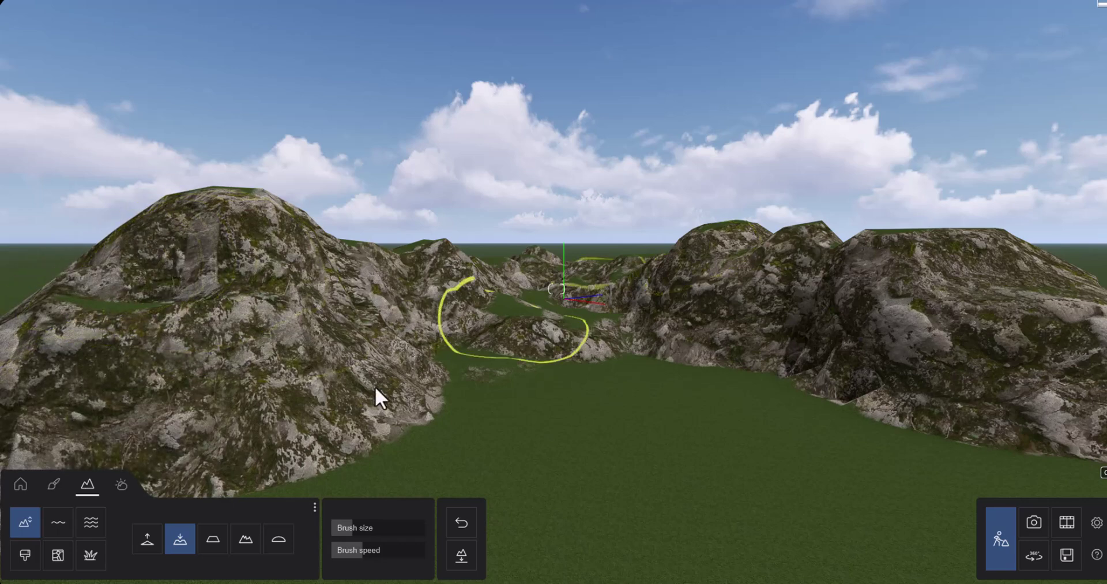
left_click(214, 538)
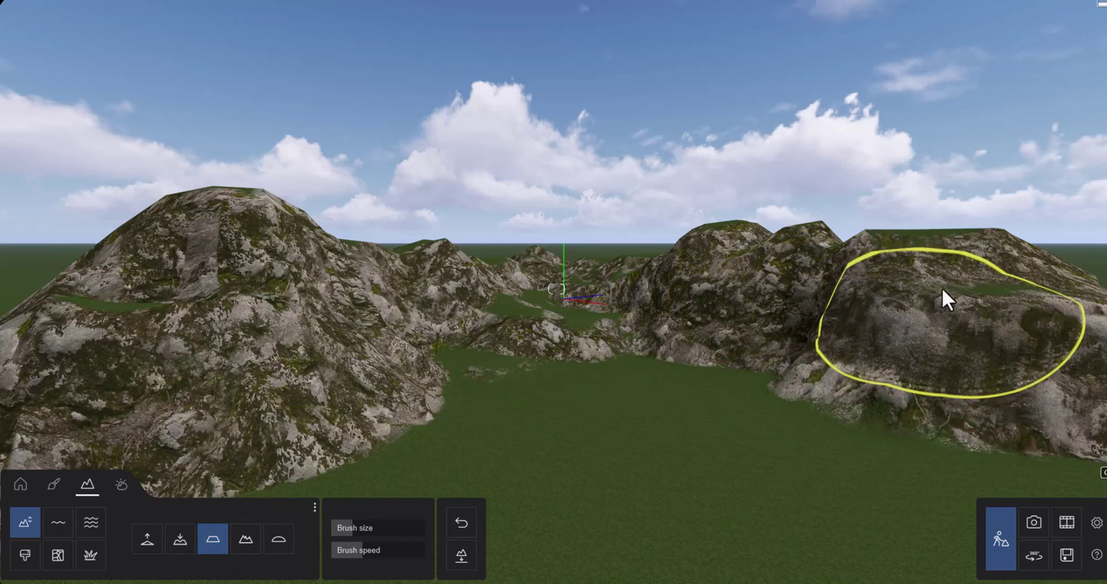
- Roughen the left-hand hill and its neighbour into jagged peaks, and smooth those slopes back down
left_click(244, 542)
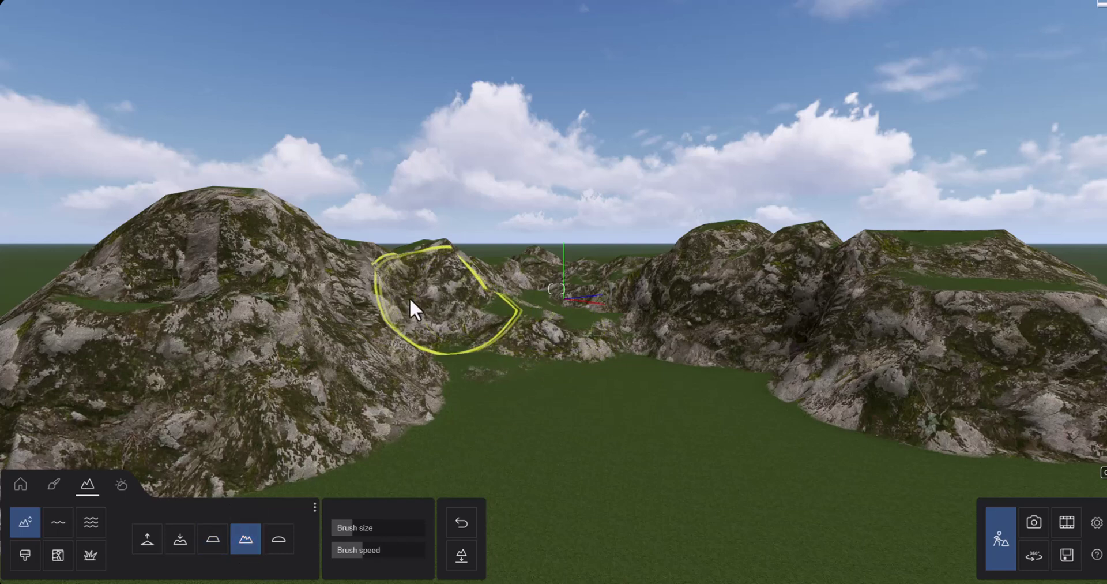
mouse_move(355, 308)
left_mouse_down()
mouse_move(367, 292)
mouse_move(313, 300)
mouse_move(244, 282)
left_mouse_up()
left_click_drag(200, 280, 168, 289)
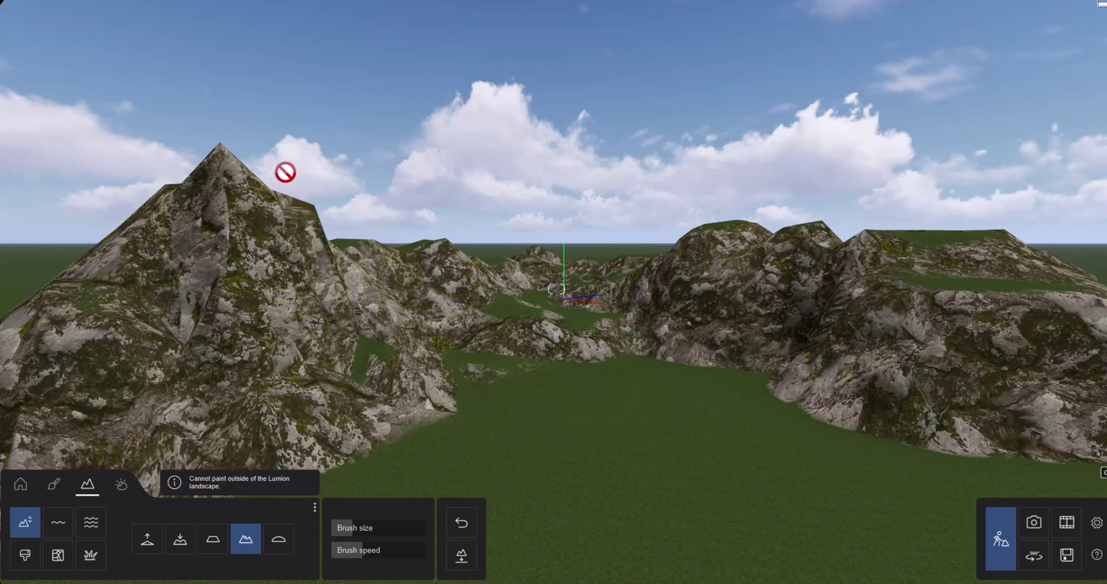
mouse_move(397, 288)
left_mouse_down()
mouse_move(349, 255)
mouse_move(356, 248)
mouse_move(430, 318)
left_mouse_up()
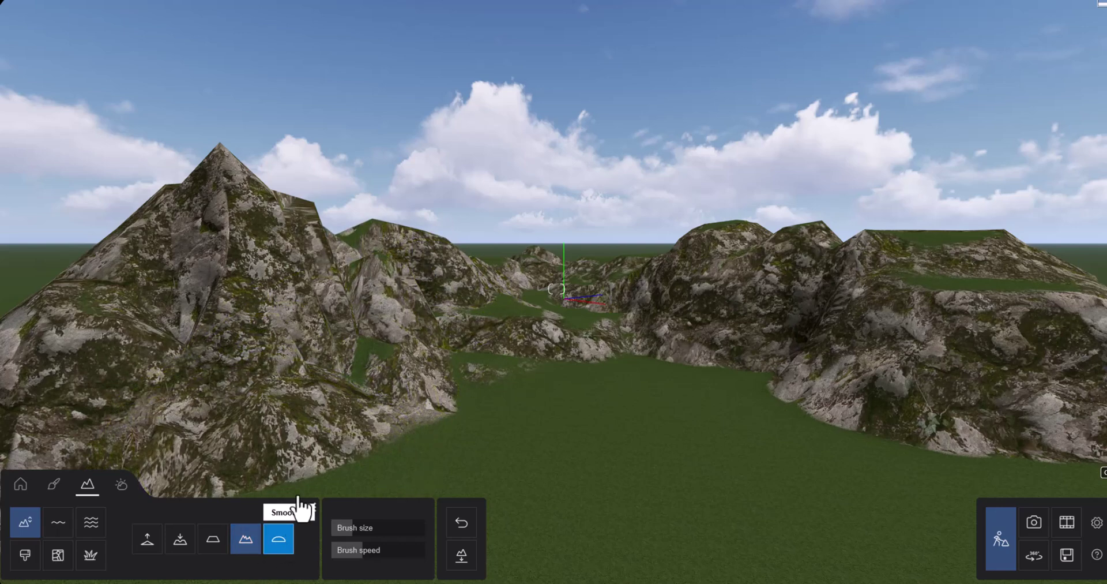
mouse_move(289, 262)
left_mouse_down()
mouse_move(247, 261)
mouse_move(363, 254)
mouse_move(350, 261)
left_mouse_up()
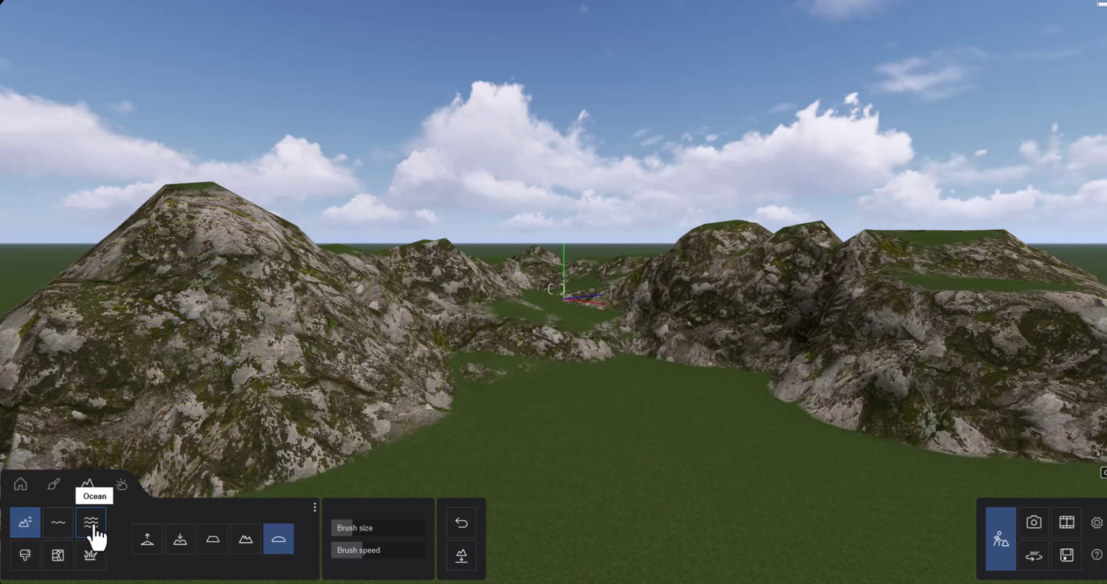
- Place a water surface of the clear turquoise type on the grass between the two large hills
left_click(61, 526)
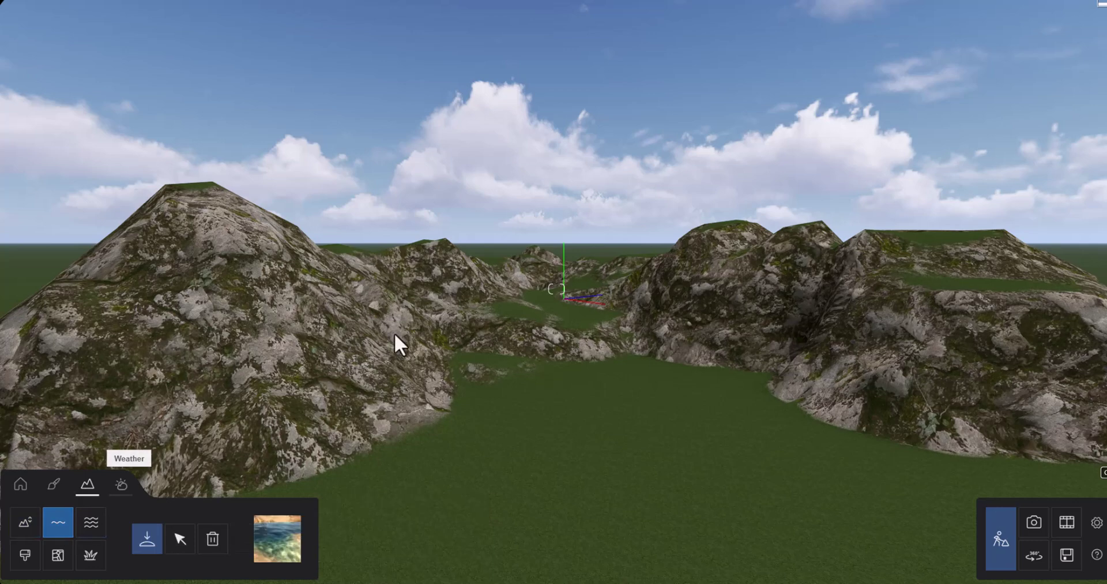
key("s")
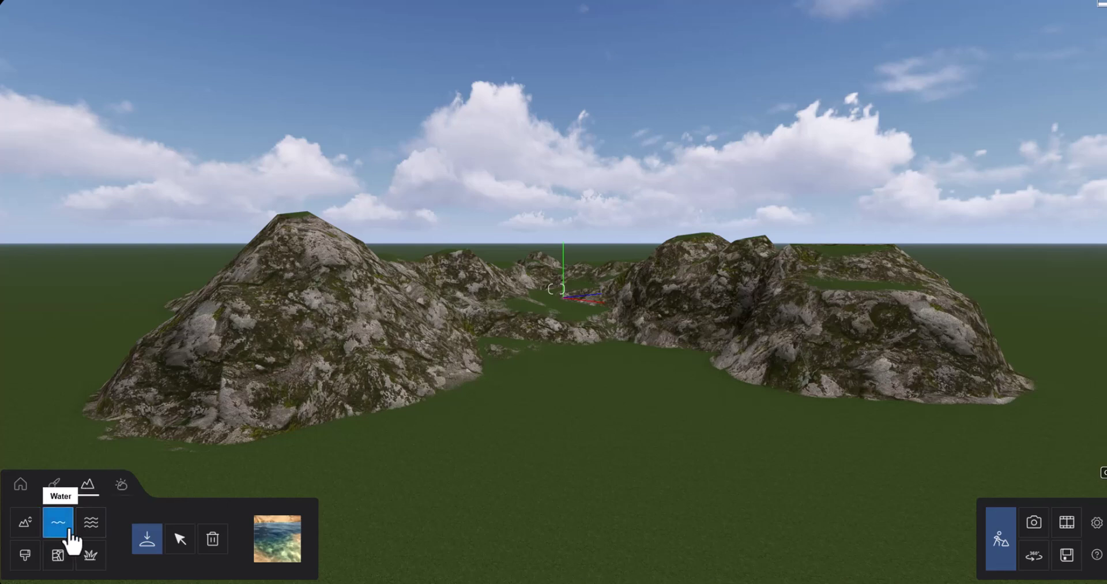
left_click(265, 552)
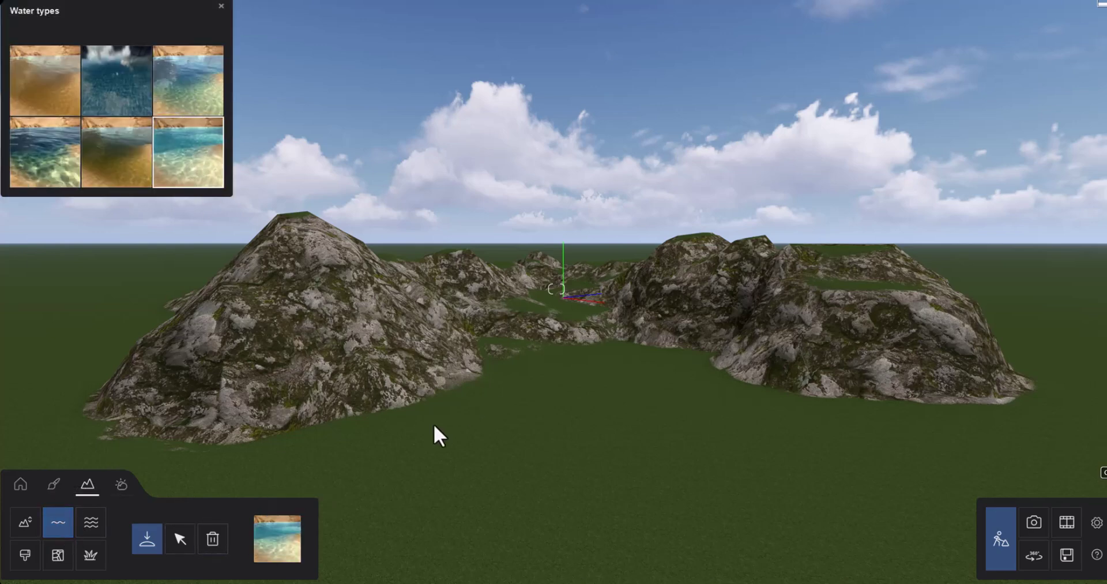
left_click(529, 380)
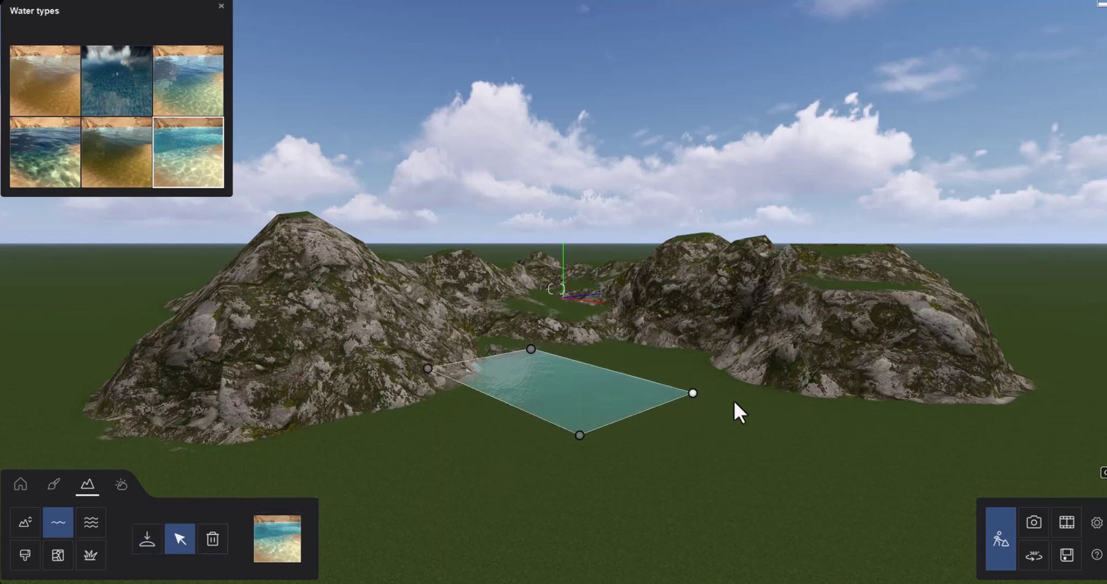
- Stretch the corners of the water surface outward so it fills the valley and reaches both hills
left_click_drag(705, 396, 914, 419)
left_click_drag(574, 341, 685, 320)
left_click_drag(428, 368, 114, 411)
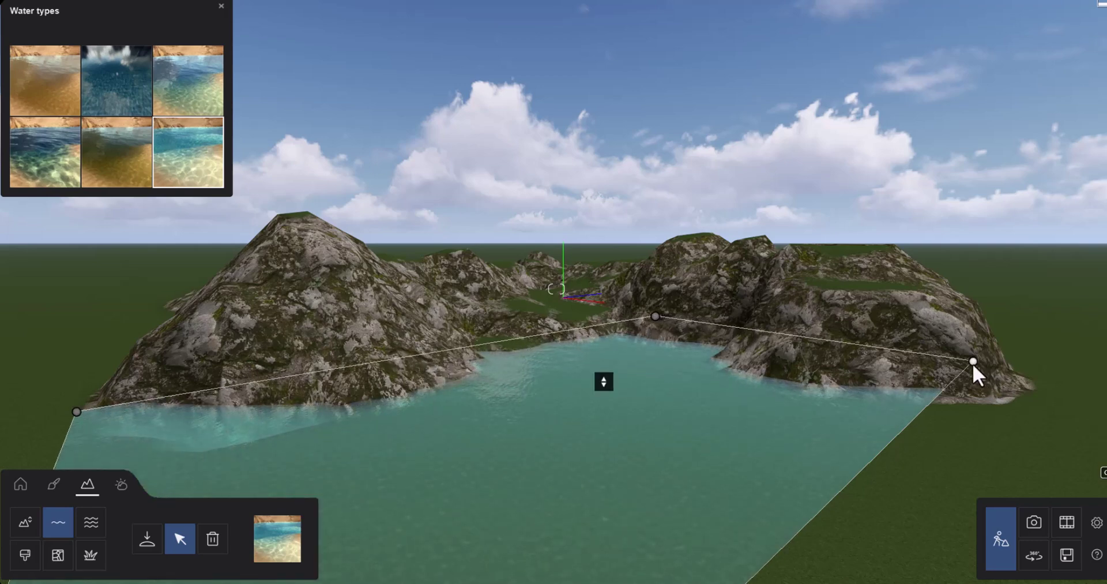
left_click_drag(974, 362, 1104, 383)
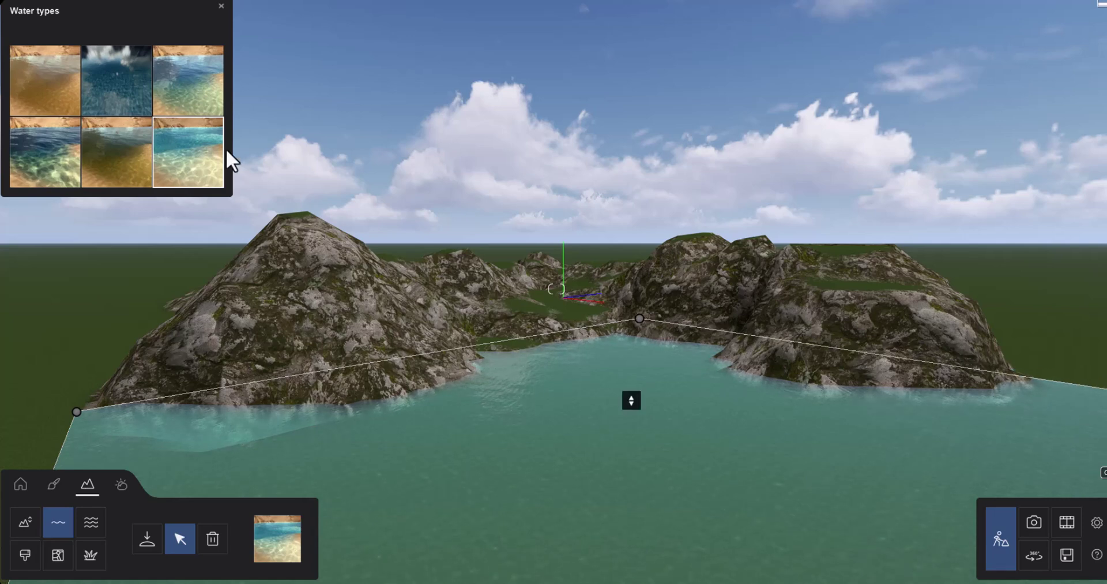
- Delete the water surface from the valley
key("s")
key("w")
key("w")
key("w")
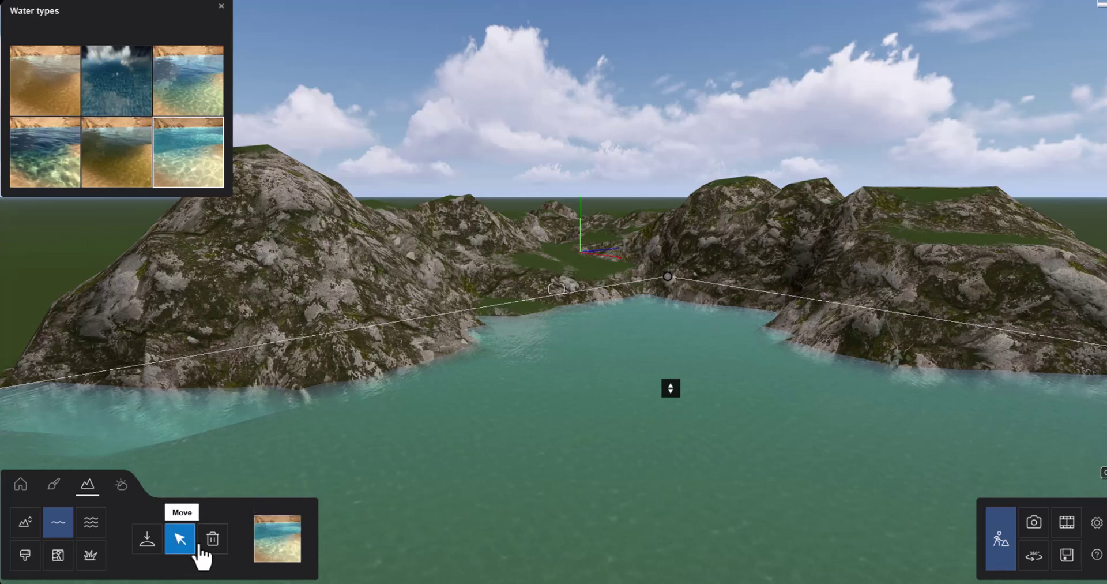
left_click(670, 387)
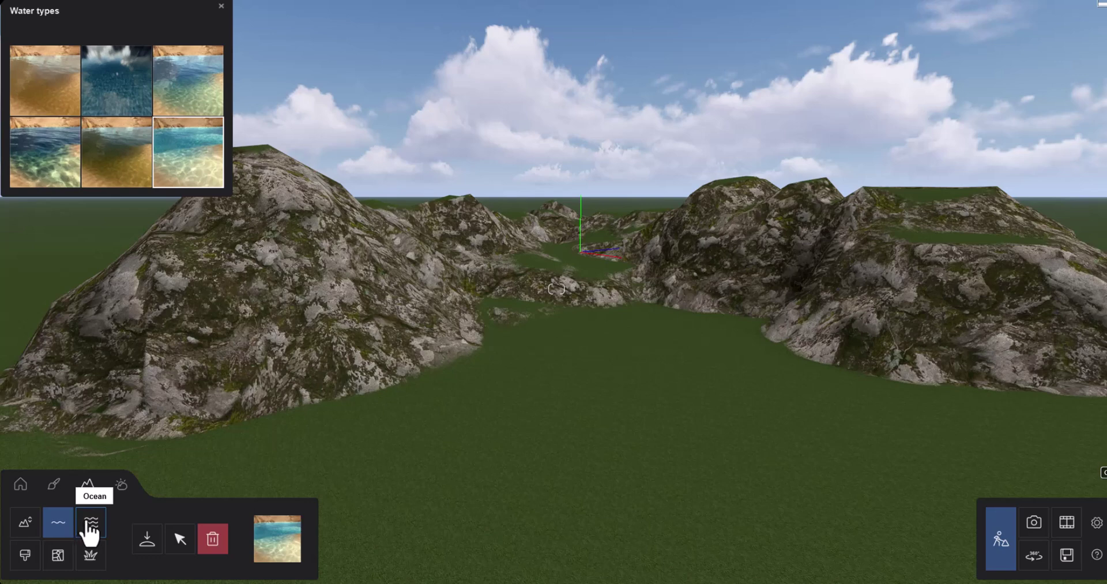
- Turn on the ocean for the landscape
left_click(91, 528)
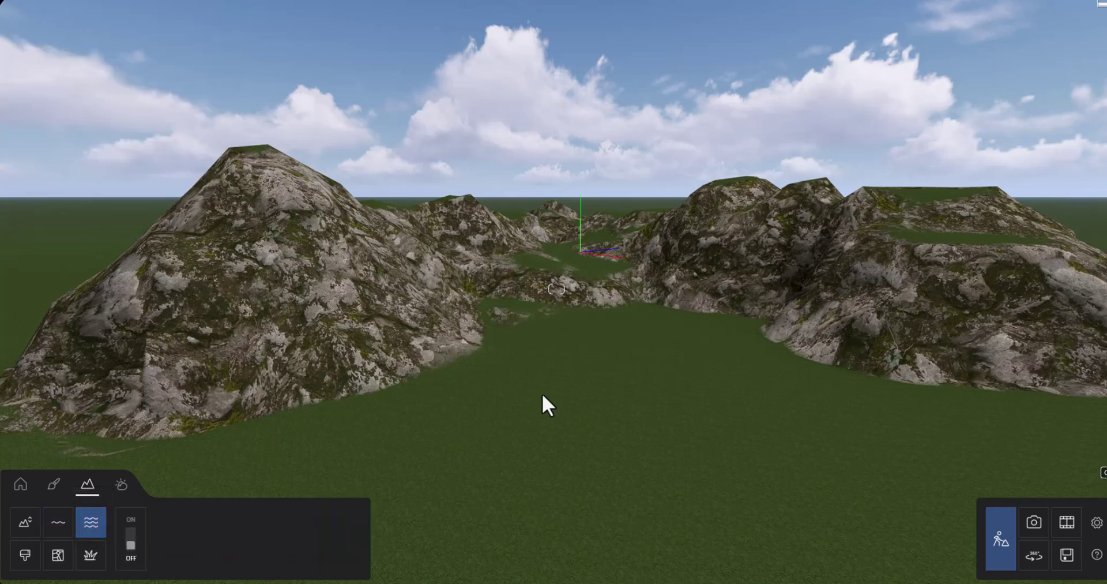
left_click(131, 539)
right_click_drag(562, 370, 548, 327)
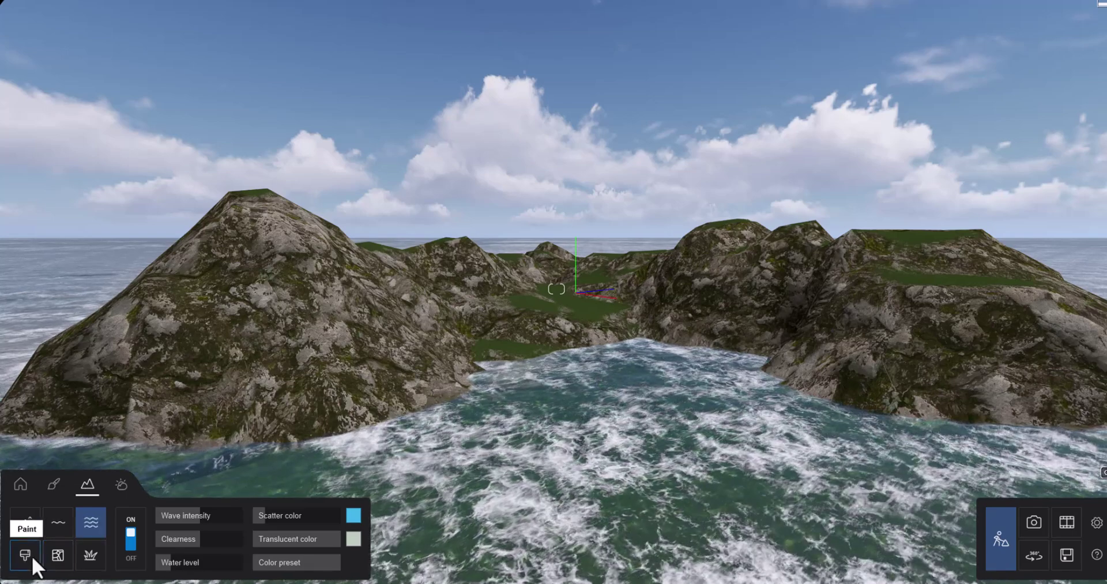
- Try several landscape presets on the terrain, including Farmland1, Grass, American, Thailand snow, Sand and Snow
left_click(26, 556)
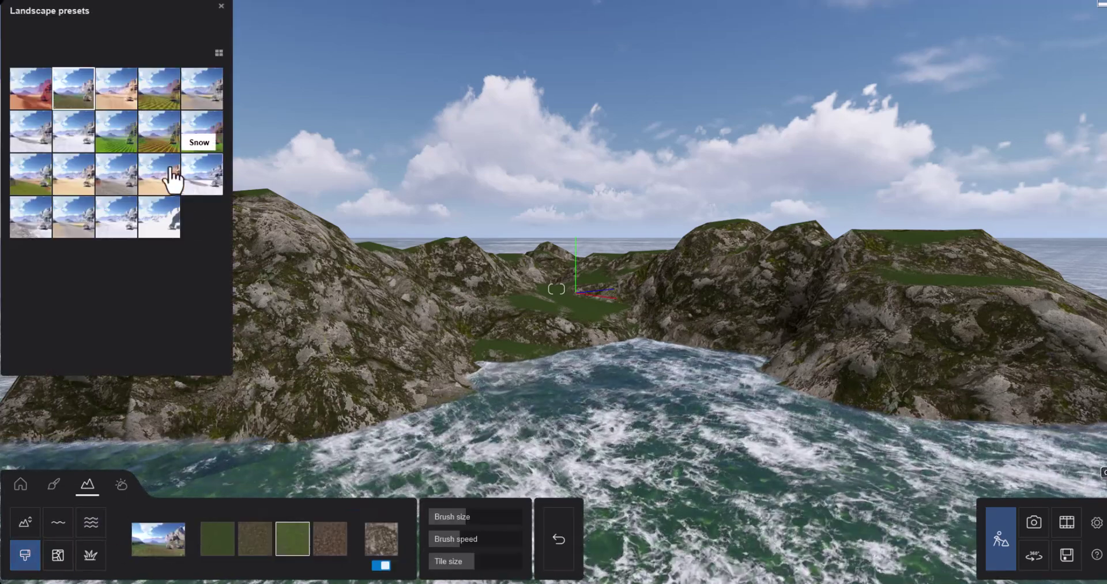
left_click(123, 151)
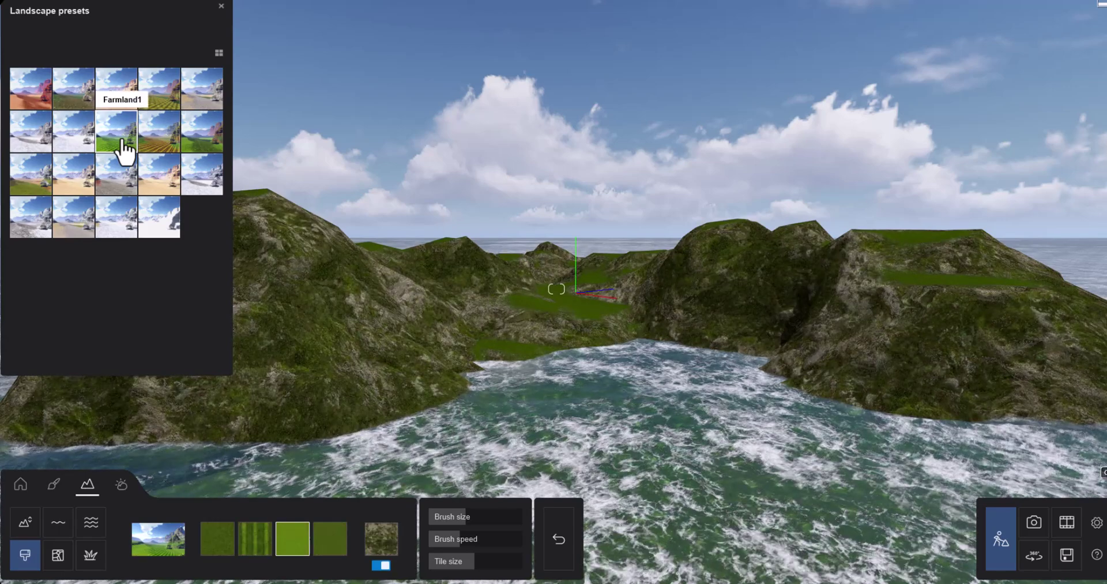
left_click(147, 151)
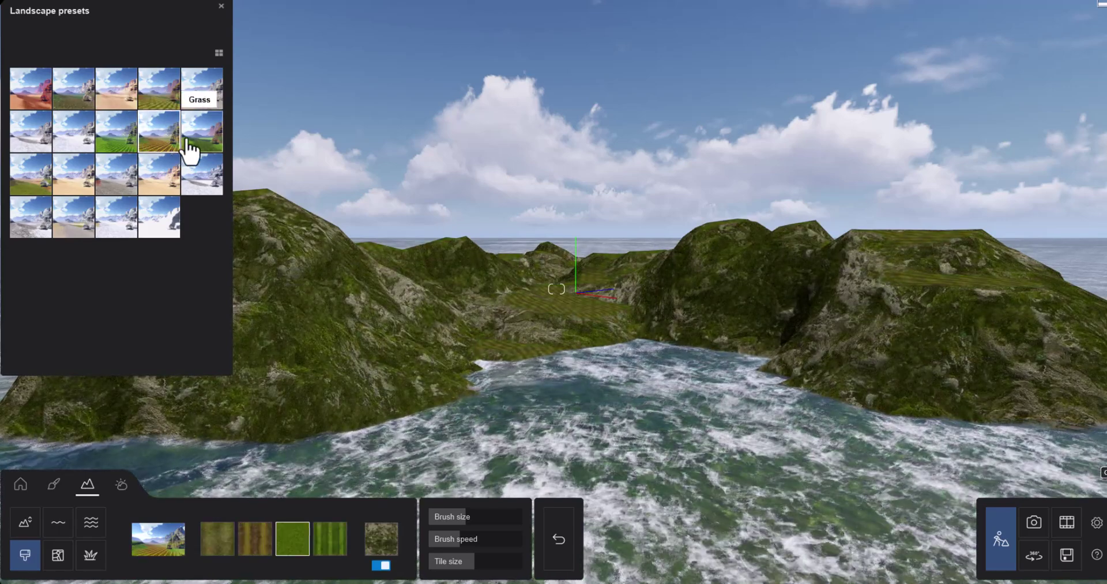
left_click(189, 149)
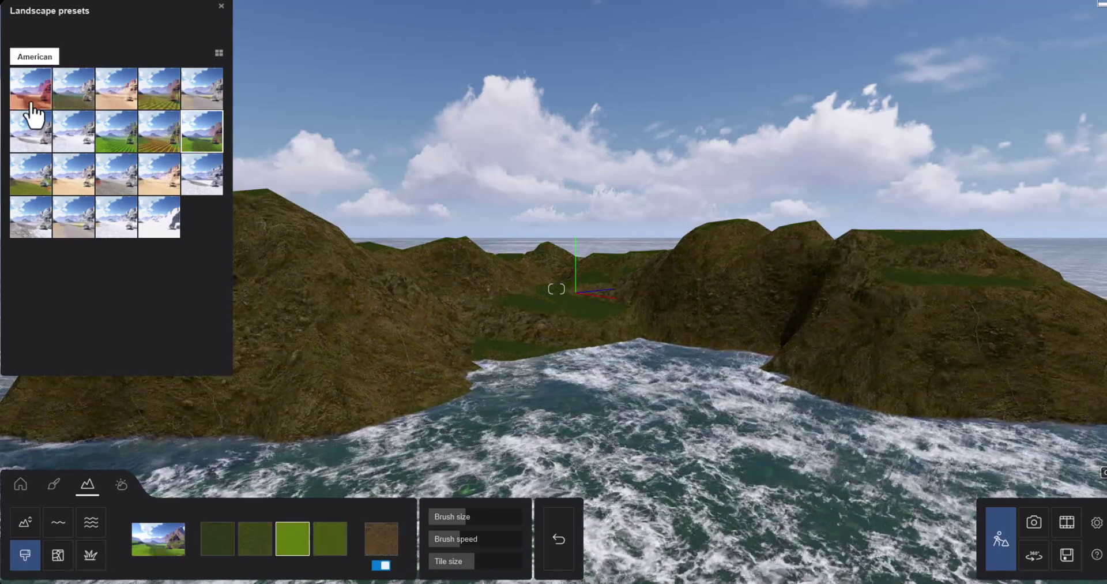
left_click(33, 105)
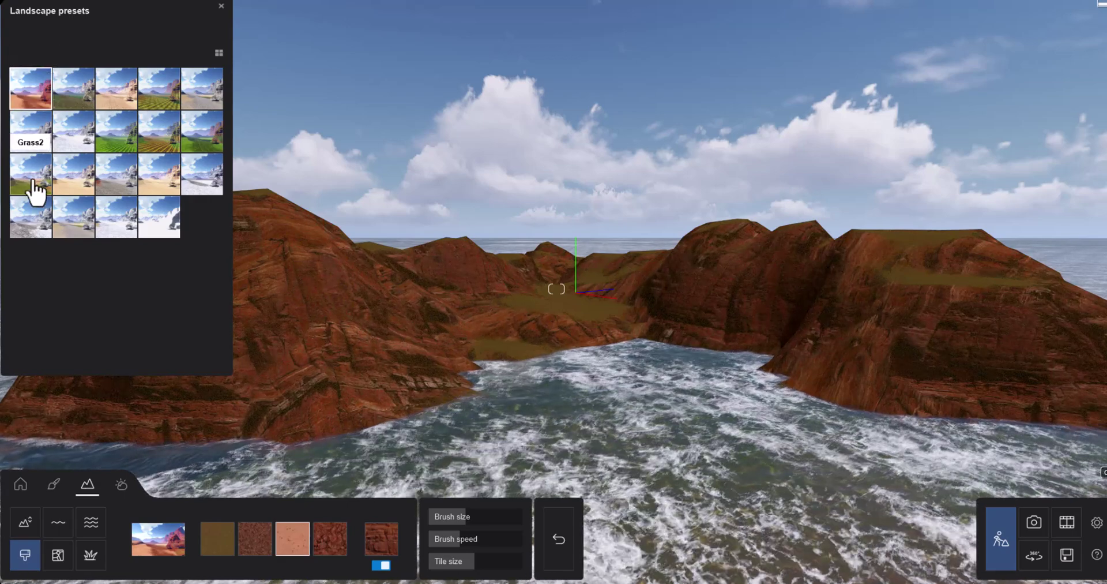
left_click(33, 188)
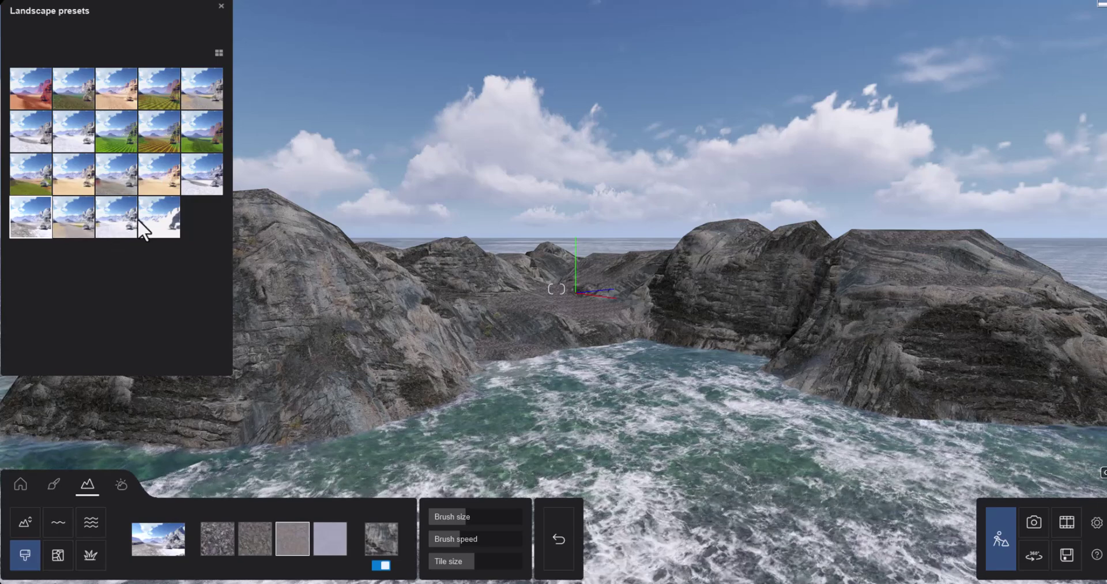
left_click(105, 230)
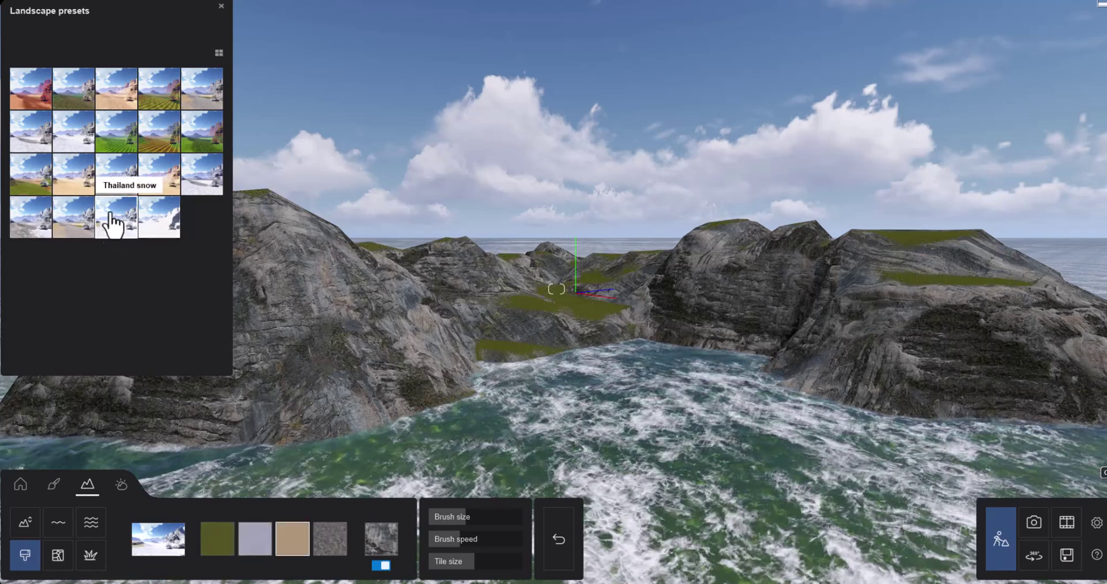
left_click(167, 196)
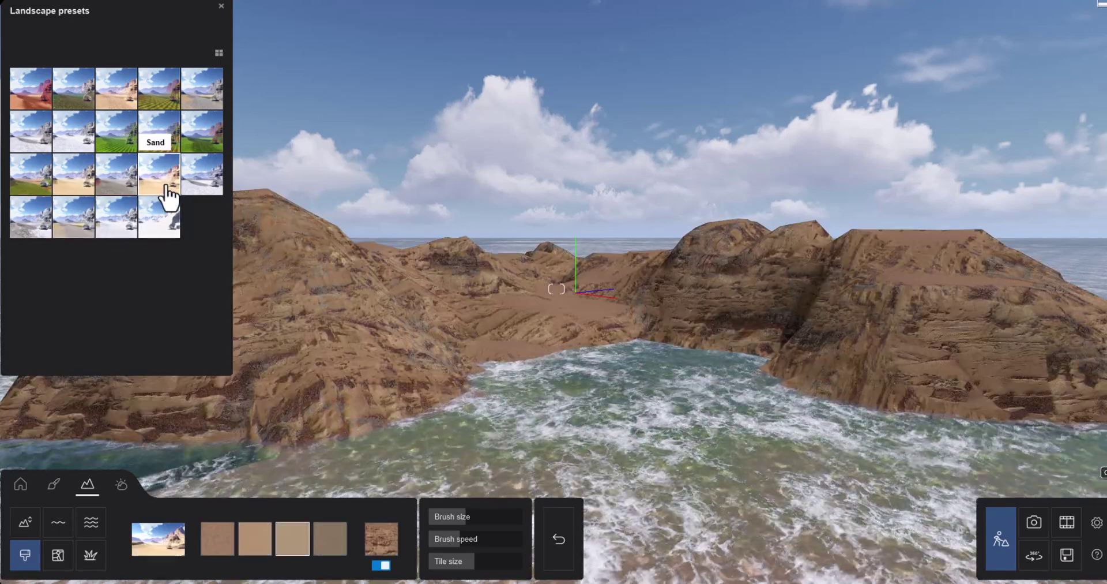
left_click(203, 187)
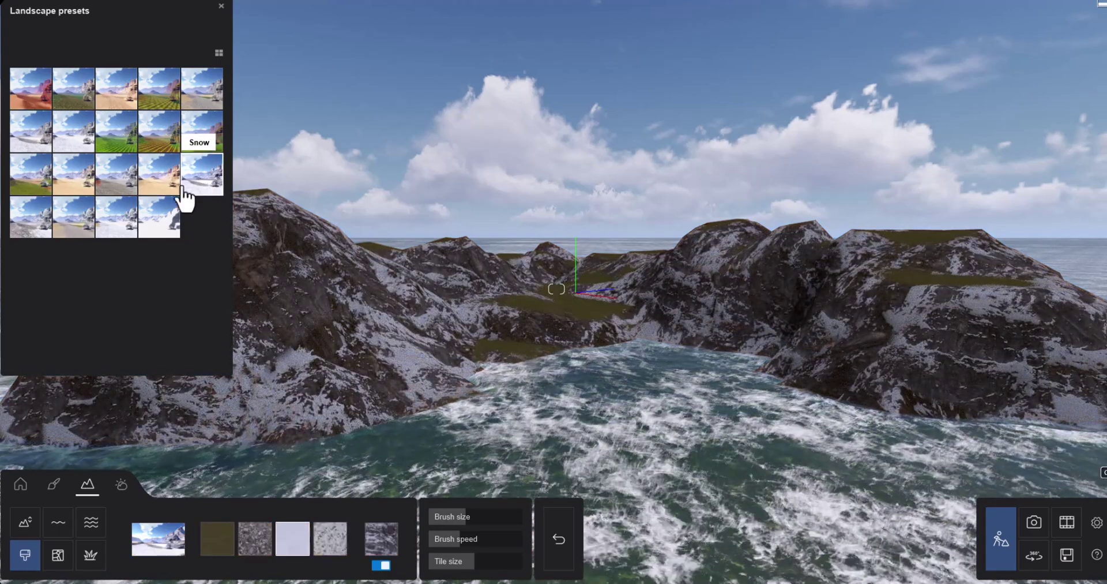
left_click(22, 230)
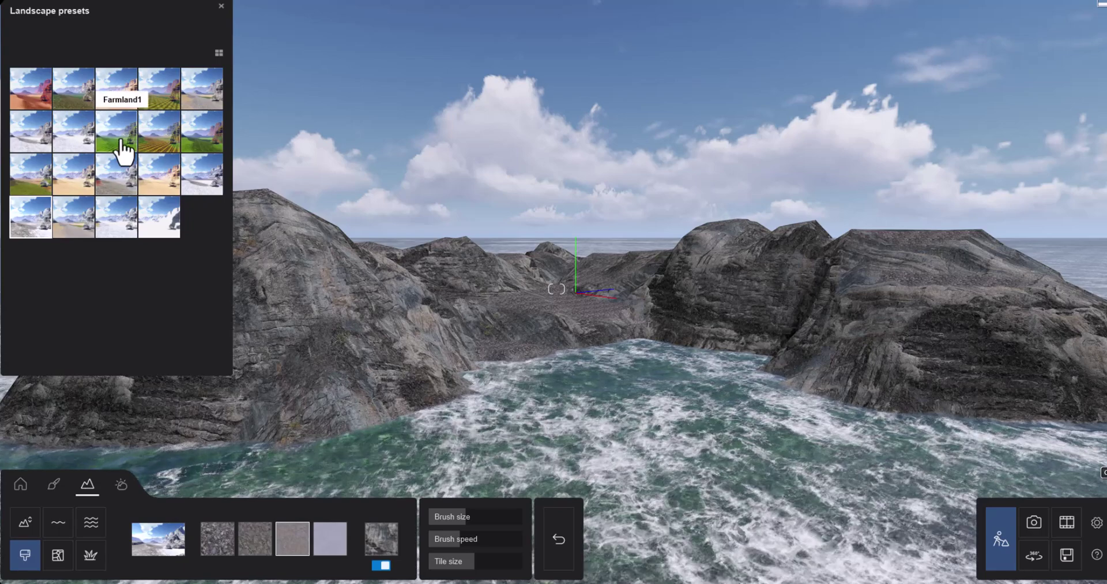
- Apply the Farmland1 landscape preset to the whole terrain
left_click(119, 141)
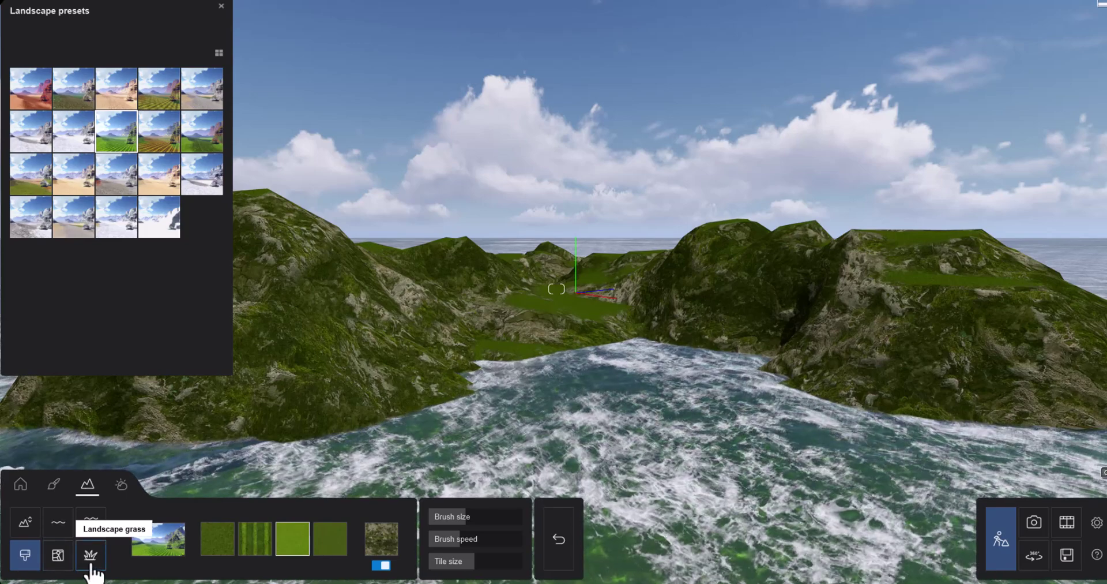
- Turn on landscape grass and raise the grass size and grass height to roughly three quarters of their range
left_click(90, 560)
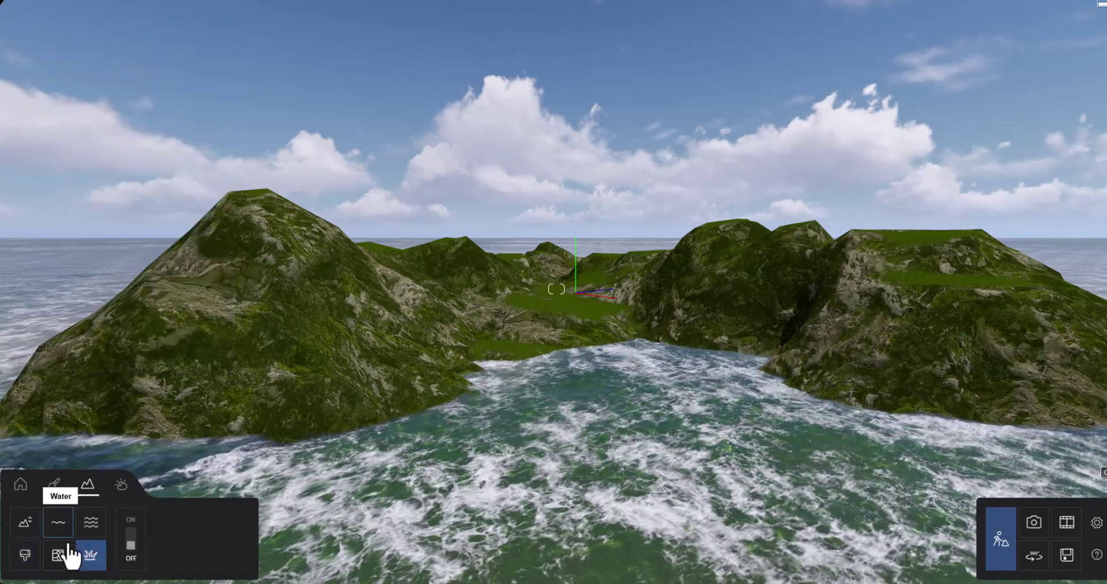
left_click(130, 540)
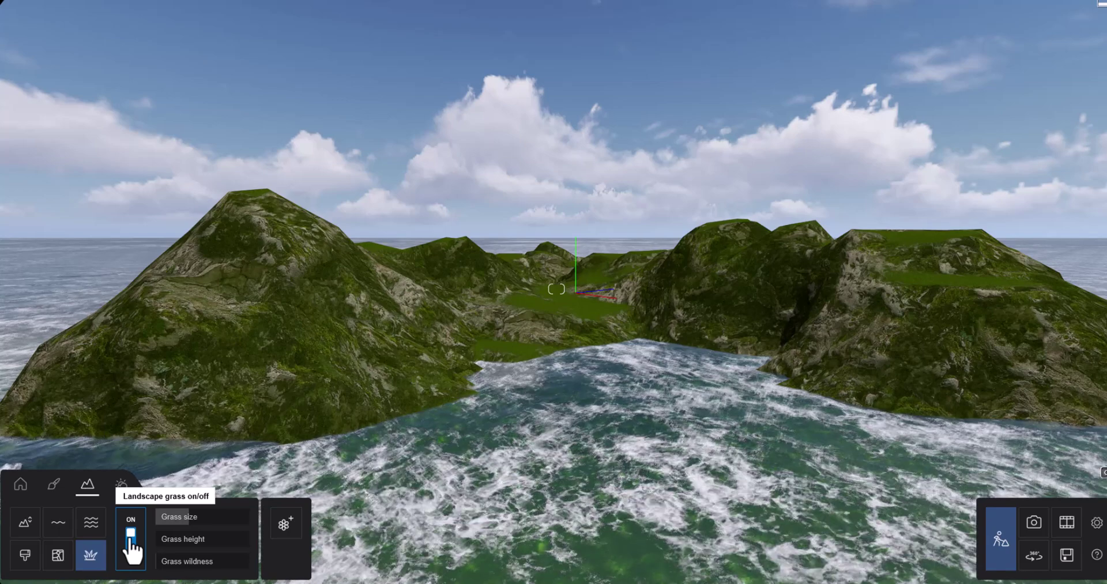
left_click_drag(191, 516, 234, 534)
scroll(409, 406, "up", 3)
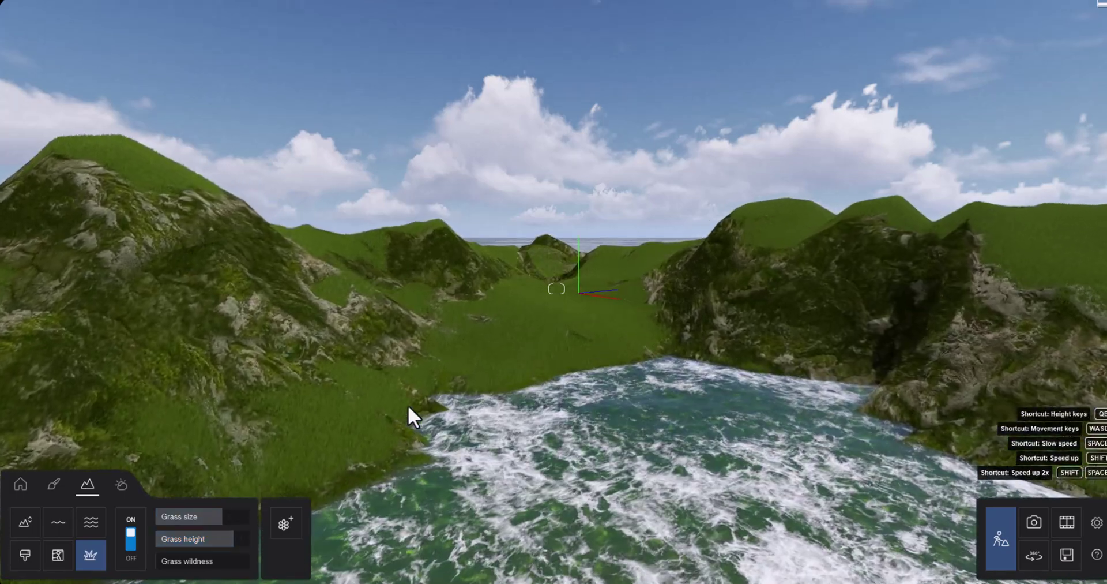
- Raise the landscape grass wildness to about a third of its range
mouse_move(173, 555)
left_mouse_down()
mouse_move(225, 559)
mouse_move(164, 557)
mouse_move(187, 556)
left_mouse_up()
key("s")
right_click_drag(681, 294, 606, 346)
right_click_drag(689, 295, 625, 389)
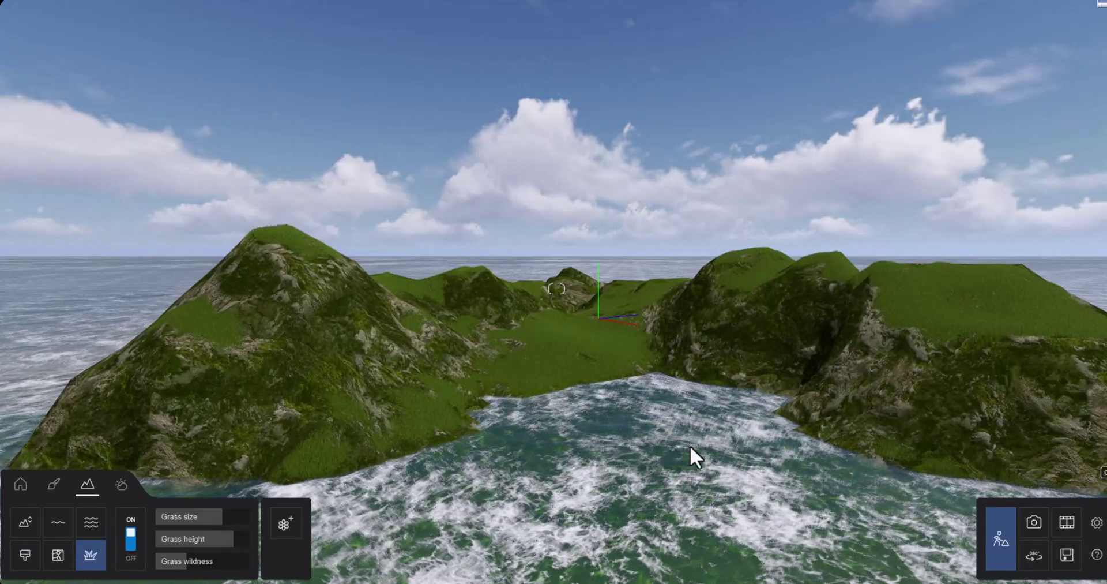